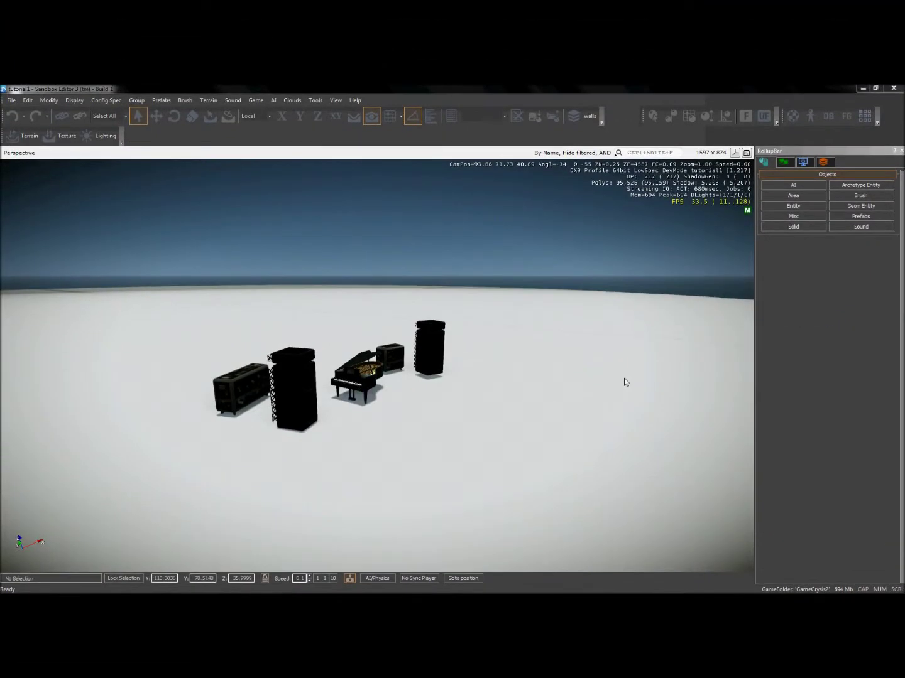
Open the Database View's entity library and switch it to the Crysis2_CryNetOps archetype library
right_click_drag(625, 381, 624, 381)
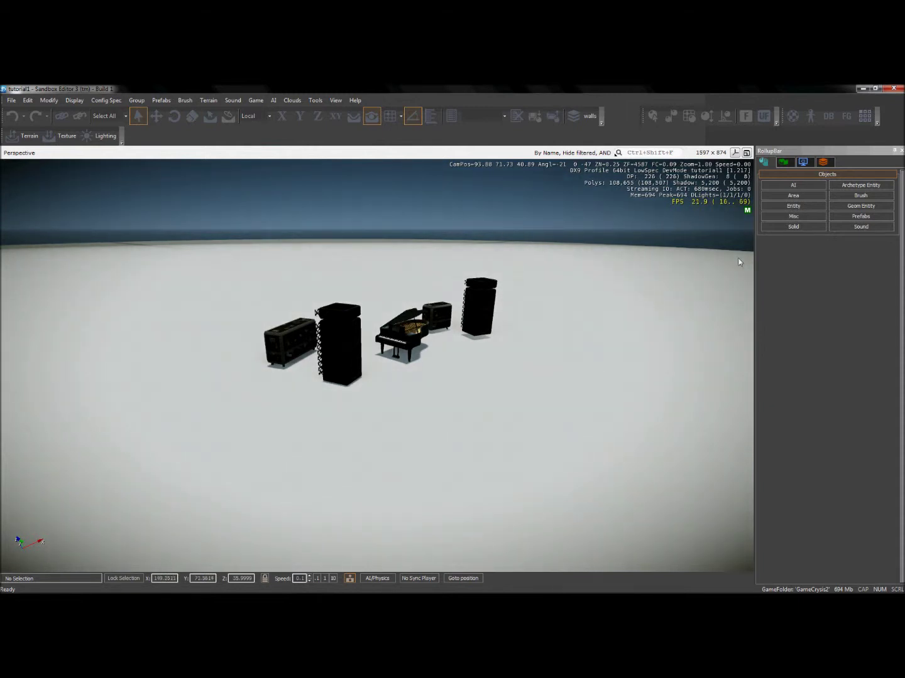
left_click(830, 117)
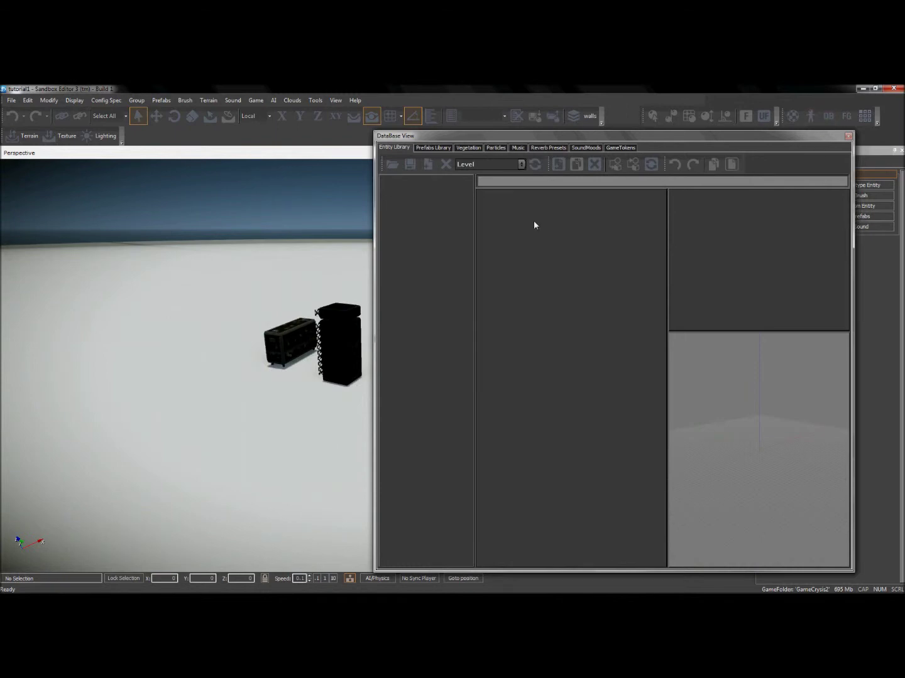
left_click(392, 165)
left_click(348, 328)
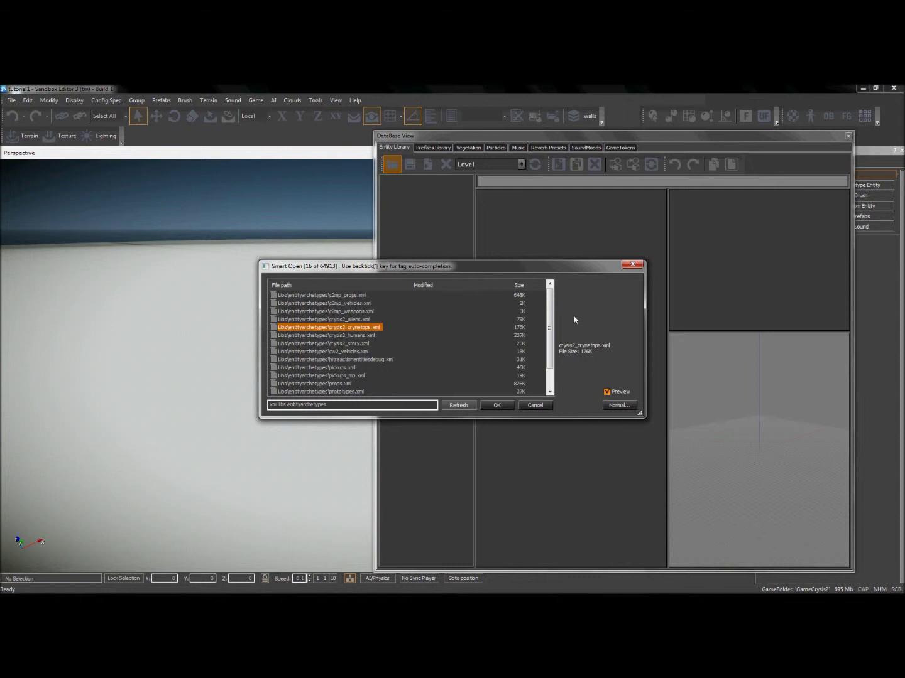
left_click(535, 405)
left_click(521, 164)
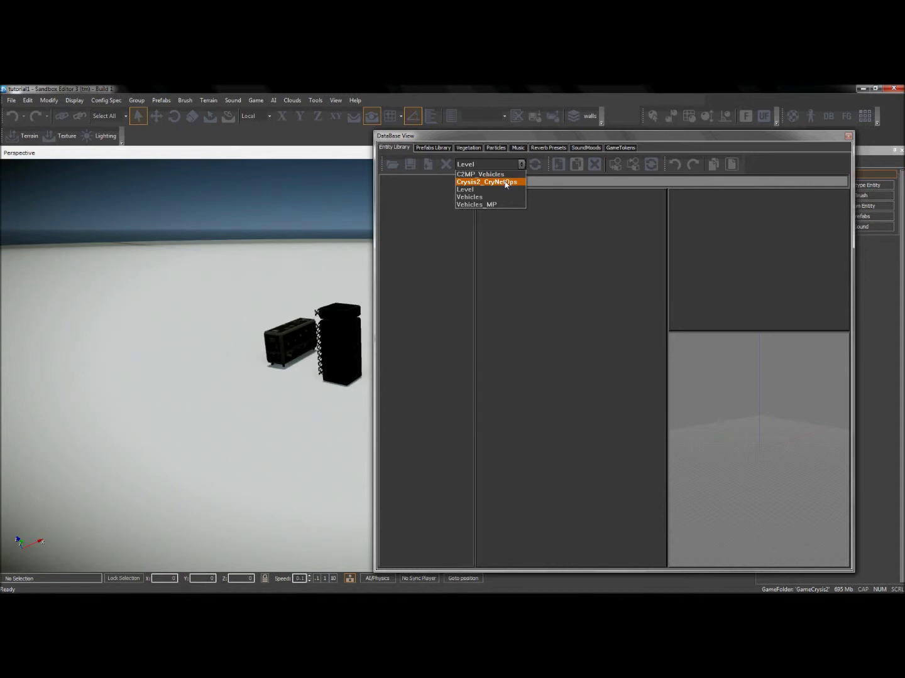
left_click(506, 182)
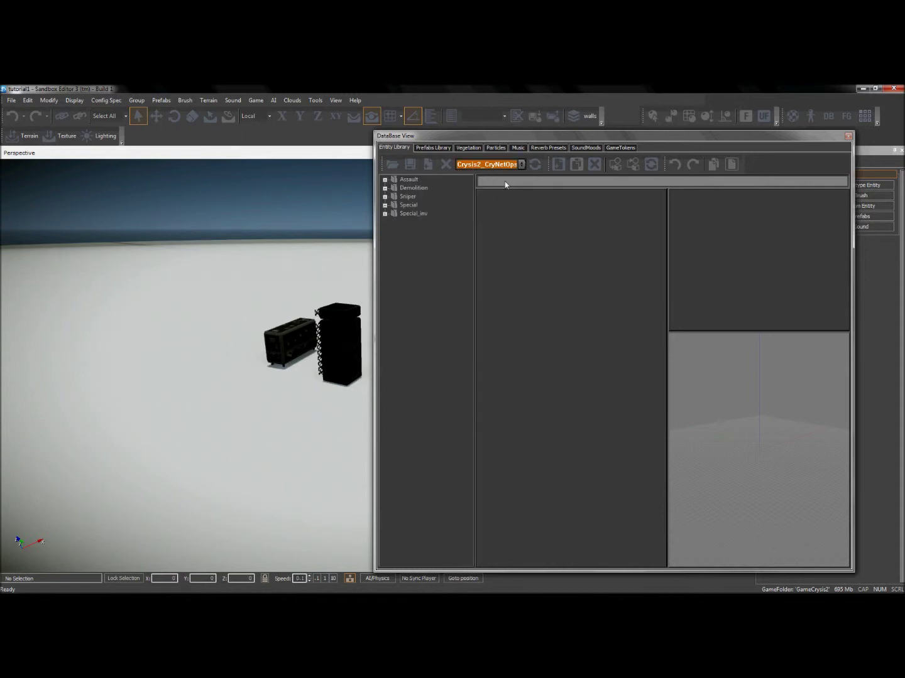
Place the HumanGrunt_Feline_Hammer archetype from the Assault group on the ground in front of the speaker stack, and close the database
left_click(386, 182)
left_click(385, 180)
left_click(458, 188)
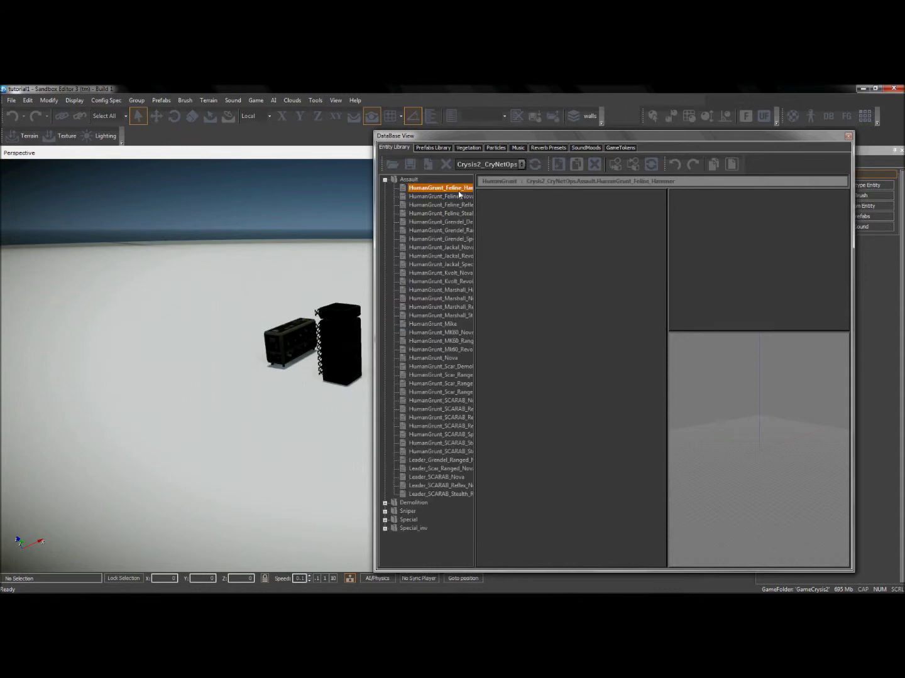
left_click(306, 476)
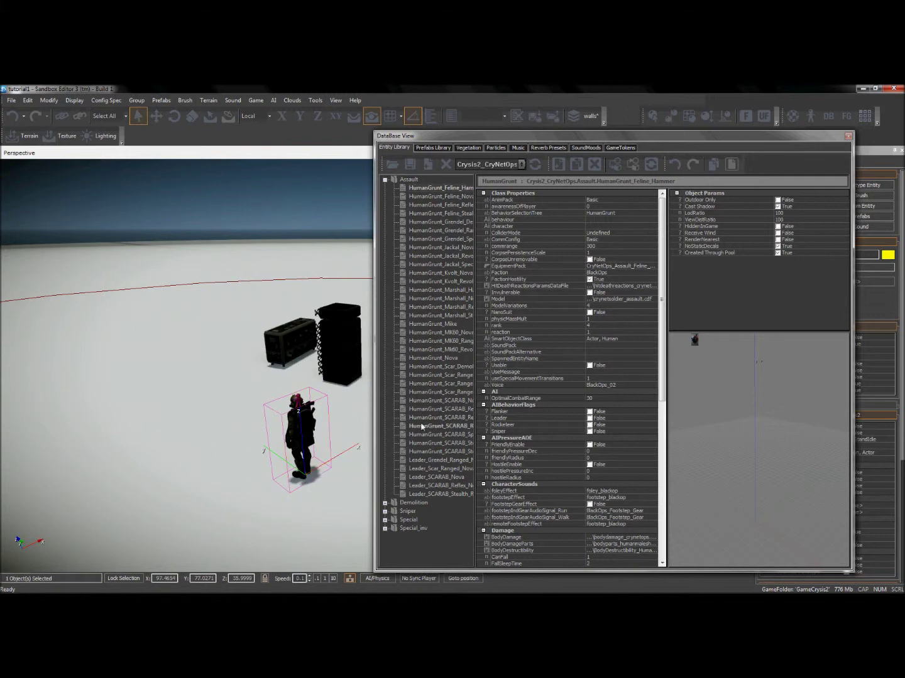
left_click(848, 136)
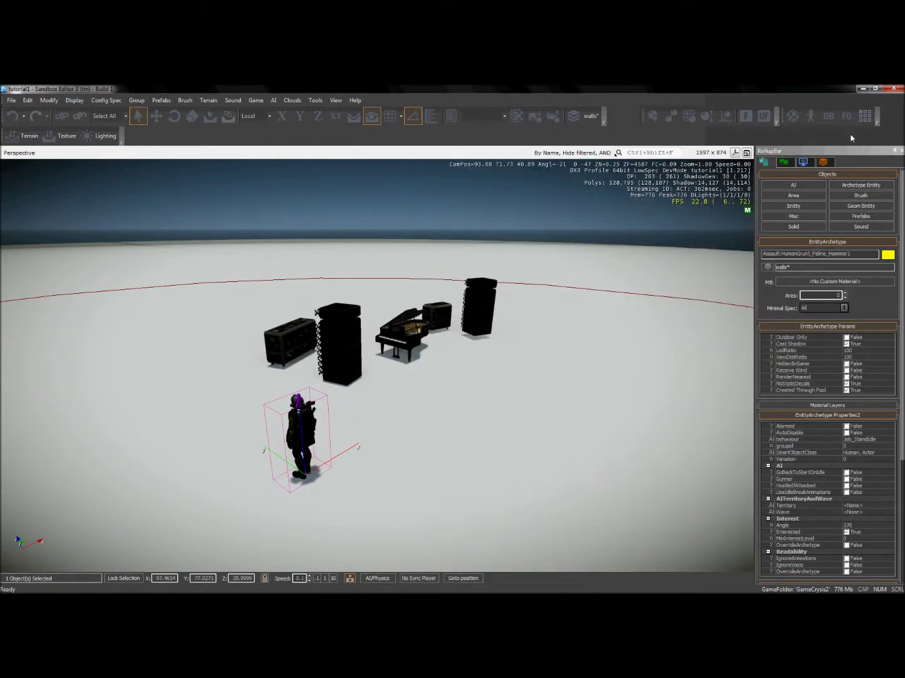
Draw a six-point AIPath about 26 m long, starting beside the soldier and curving away past the equipment cases
left_click(785, 184)
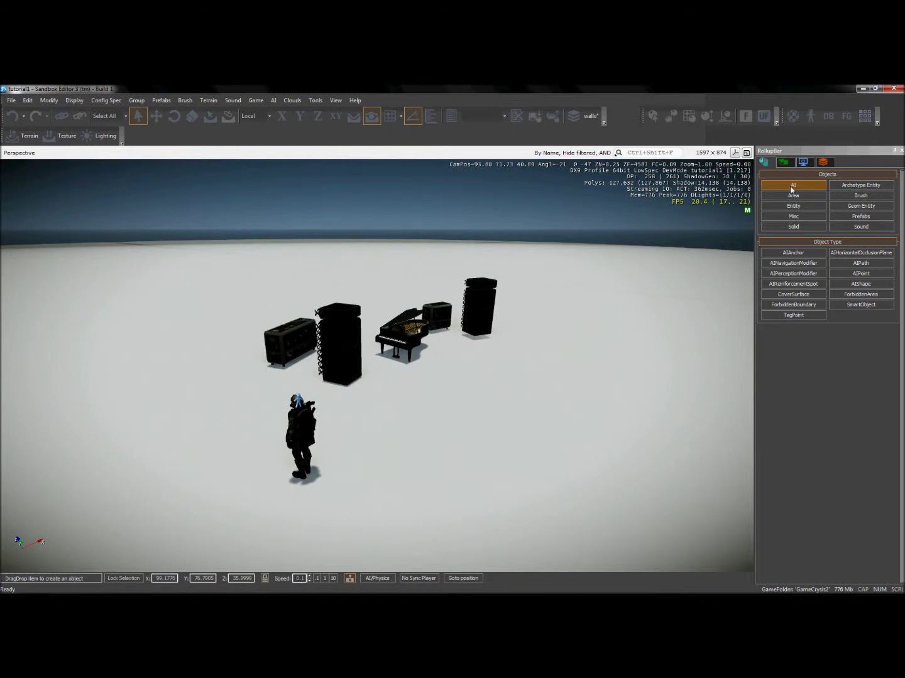
left_click(875, 264)
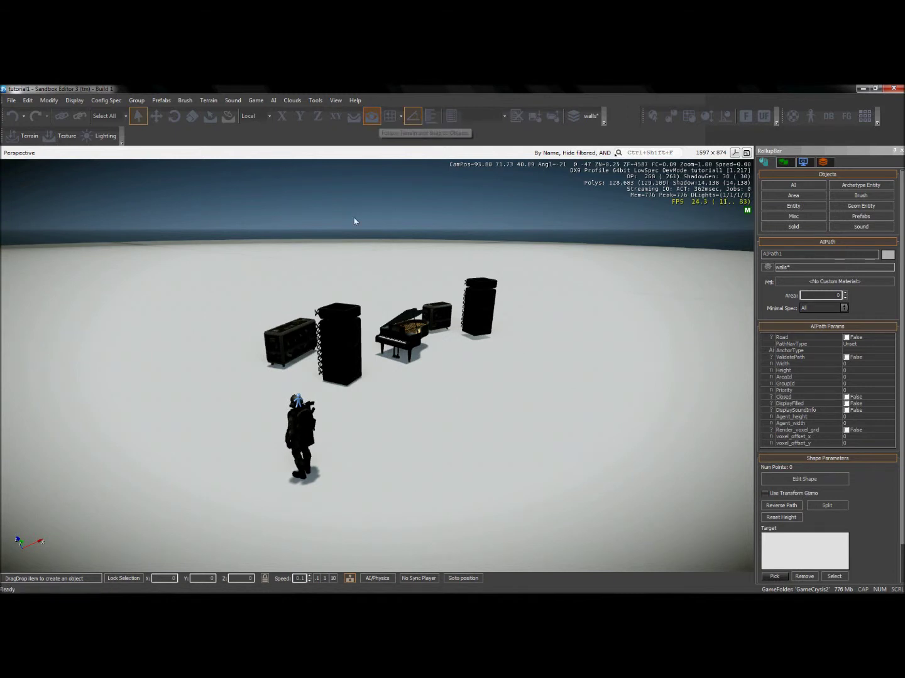
left_click(278, 474)
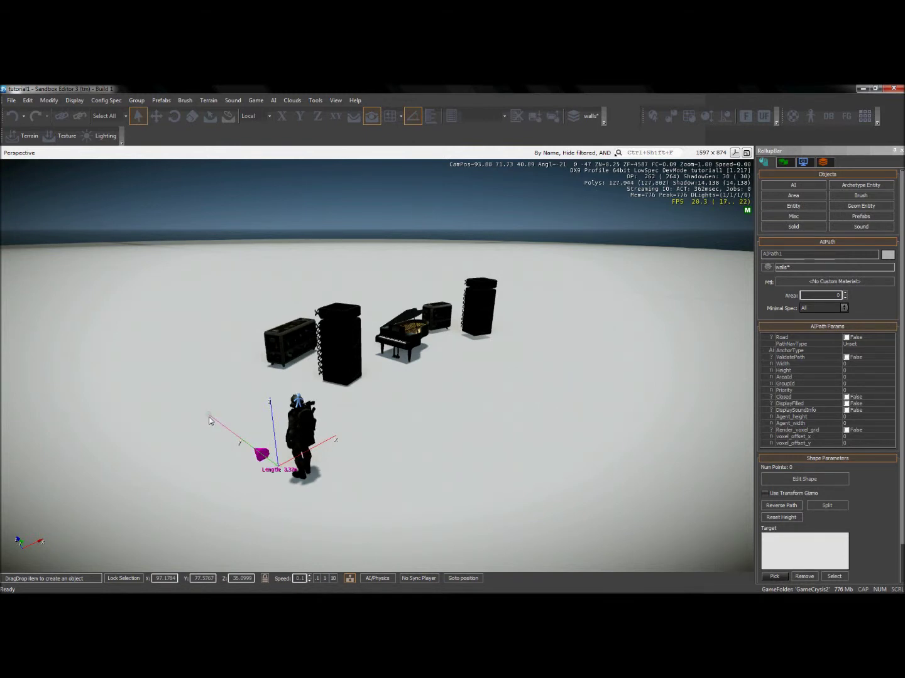
left_click(208, 416)
left_click(163, 383)
left_click(126, 338)
left_click(115, 315)
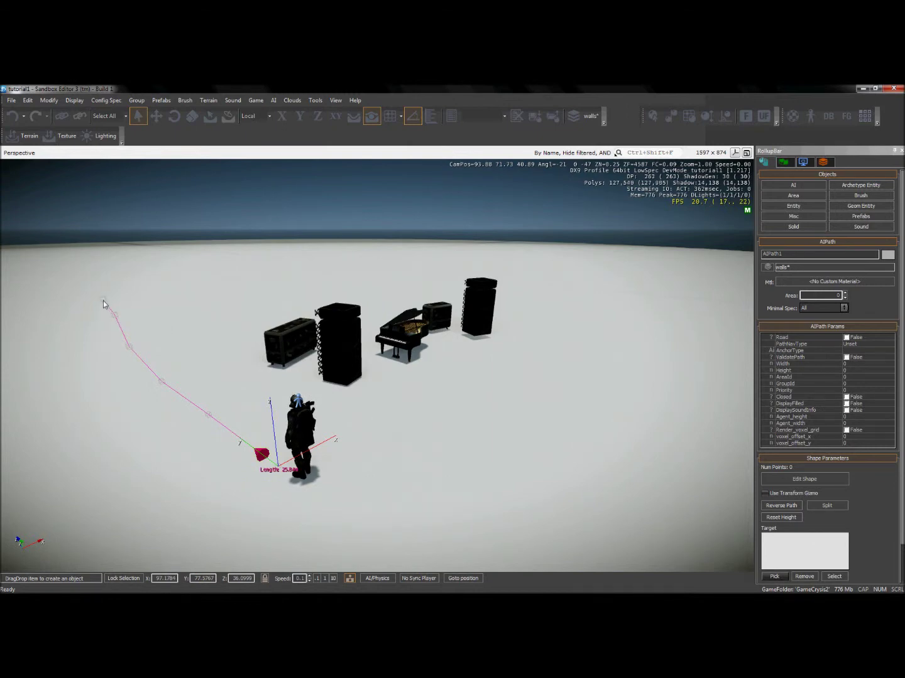
double_click(104, 301)
right_click_drag(91, 393, 91, 393)
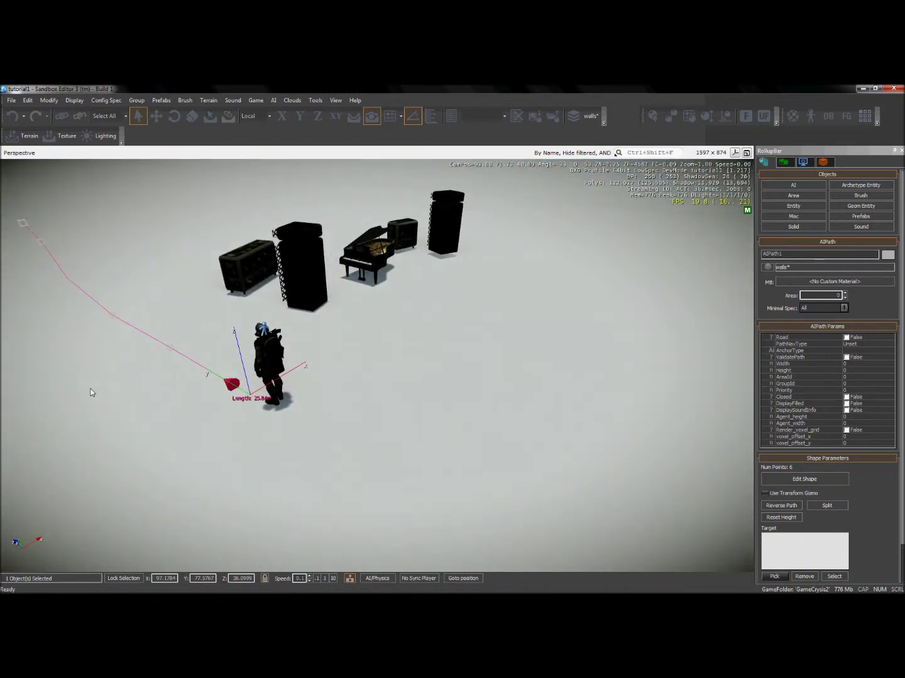
Open the Flow Graph editor, move it clear of the soldier and create a new flow graph
left_click(336, 102)
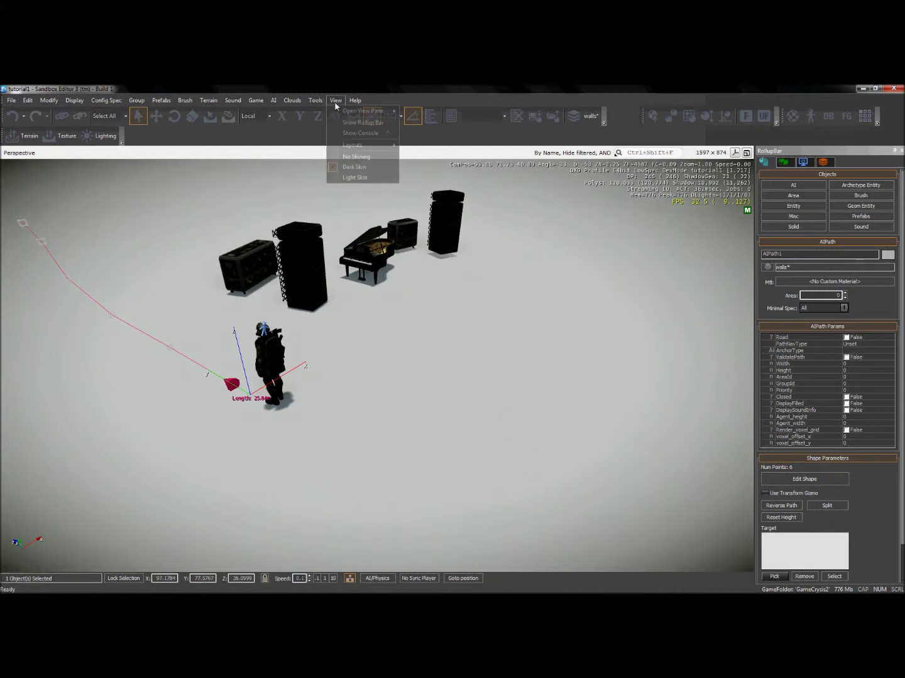
mouse_move(396, 115)
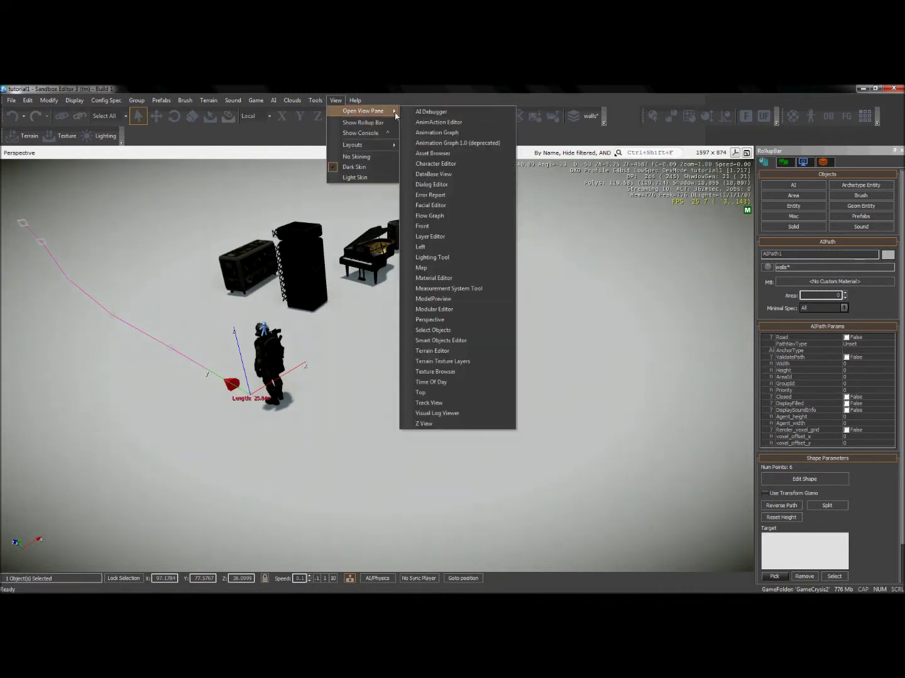
left_click(455, 216)
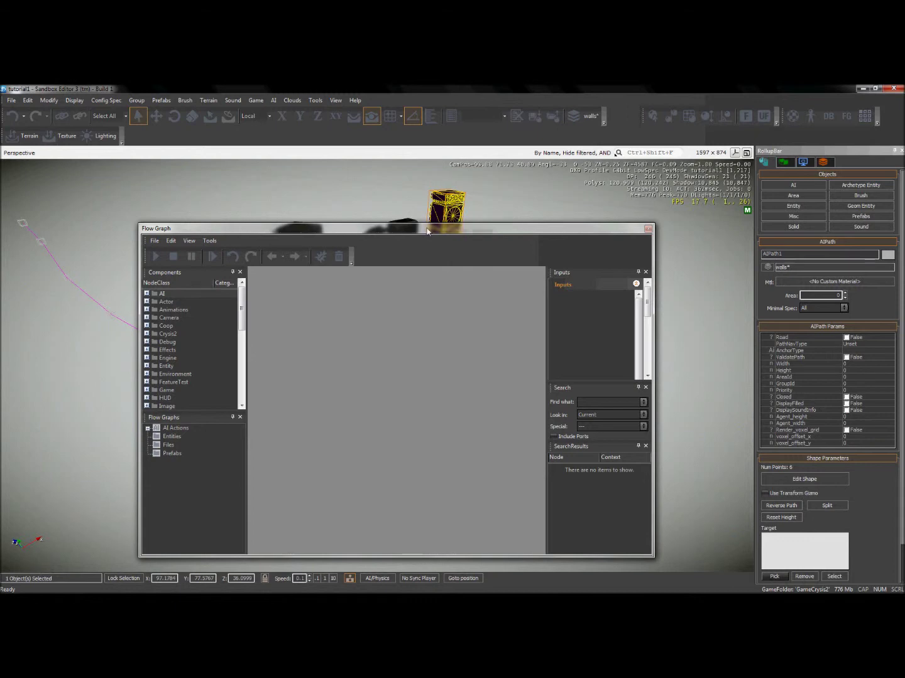
left_click_drag(426, 231, 555, 167)
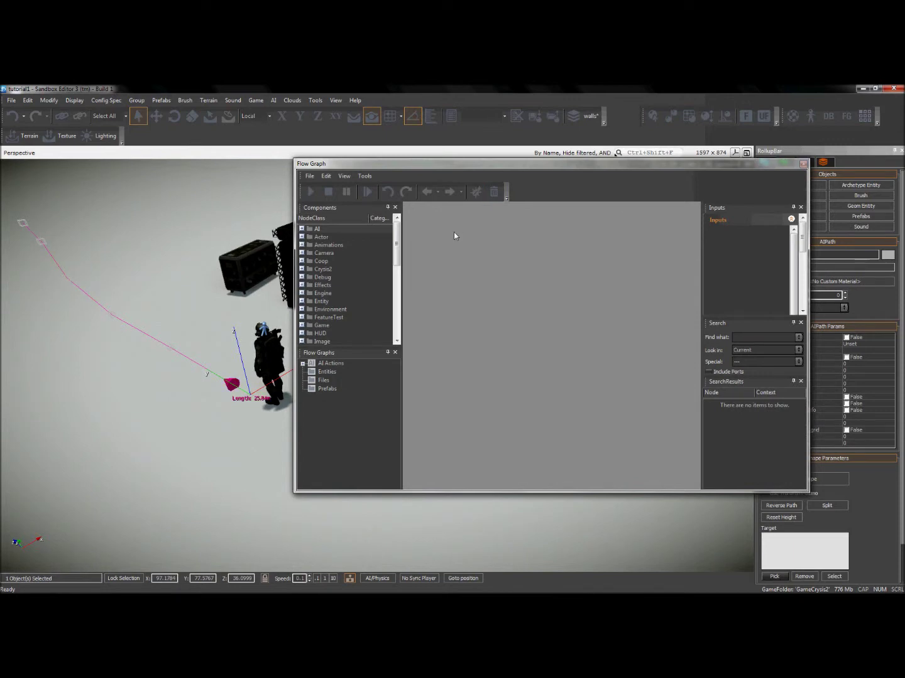
left_click(310, 178)
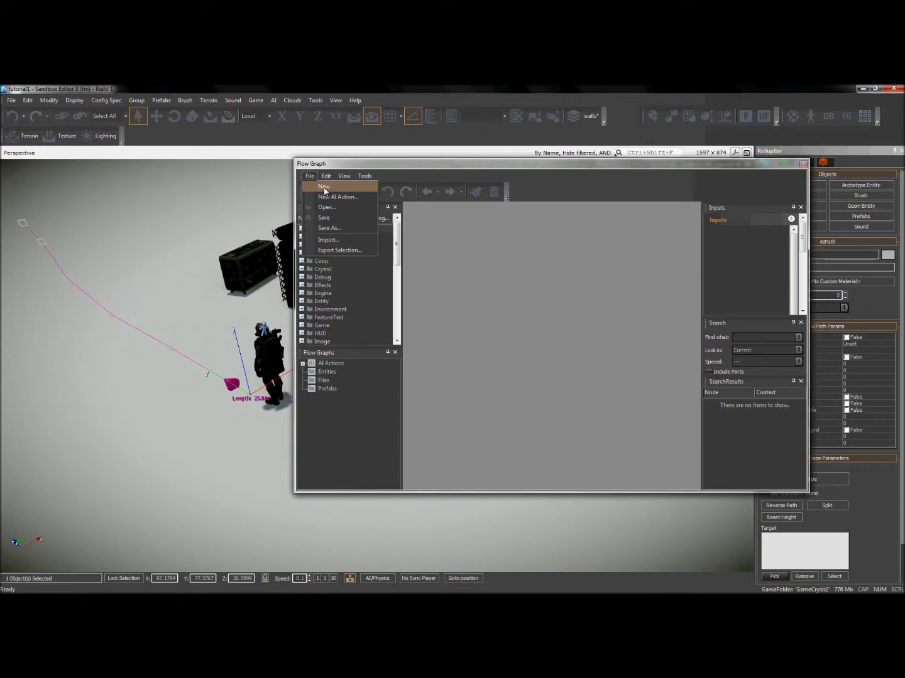
left_click(326, 192)
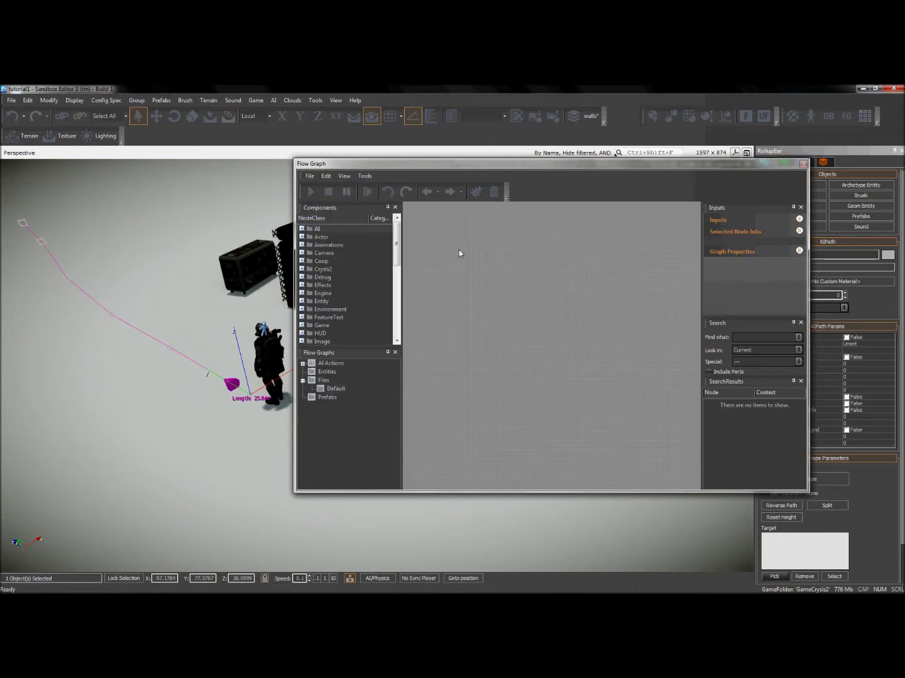
Add a Game:Start node to the new flow graph
right_click(421, 233)
mouse_move(439, 235)
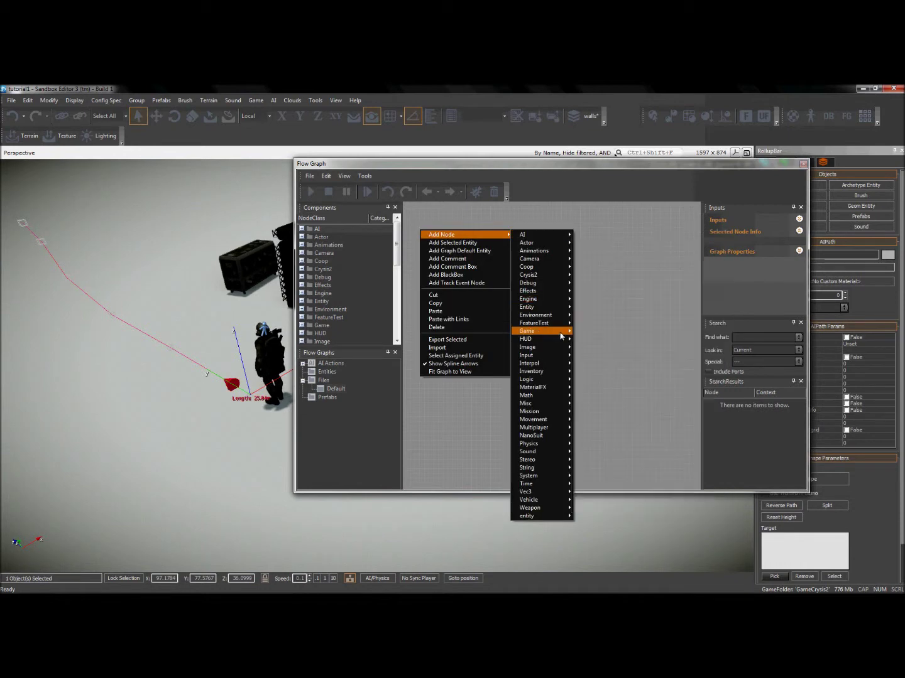
mouse_move(573, 337)
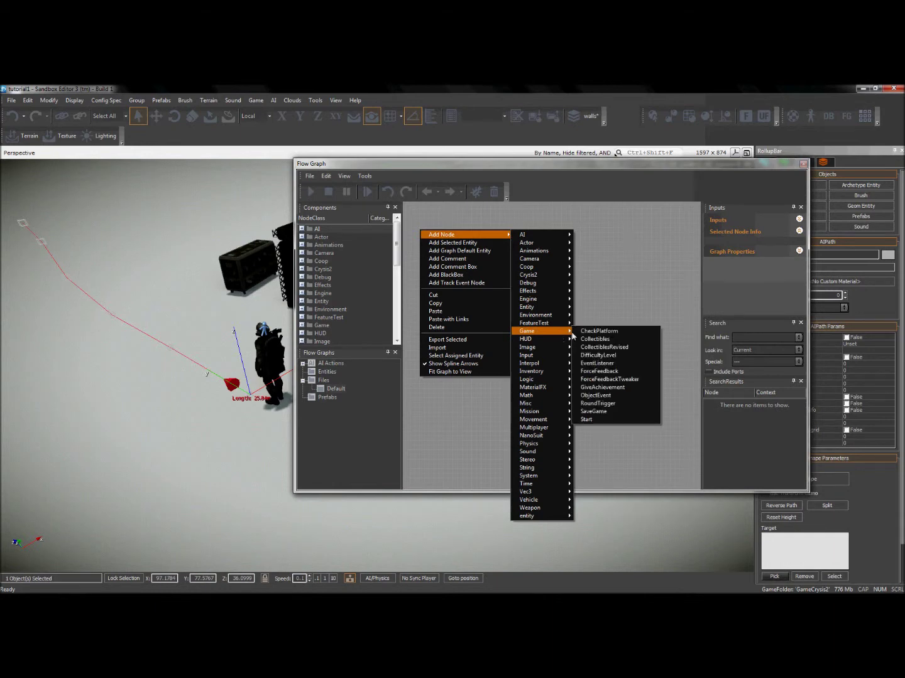
left_click(608, 422)
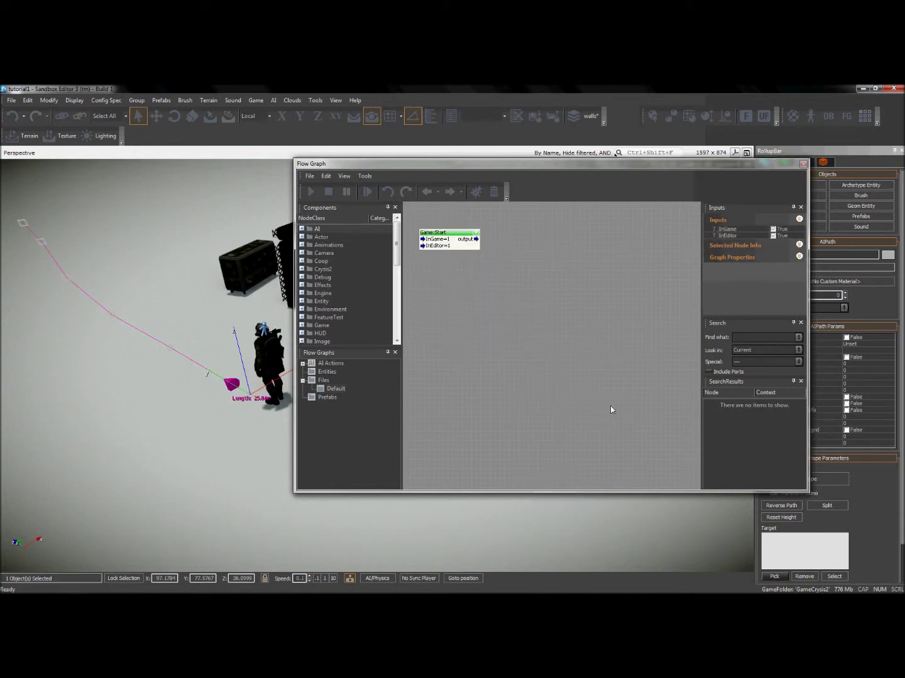
Add an AI:FollowPath node beside the Game:Start node and link the start node's output to its sync input
right_click(514, 230)
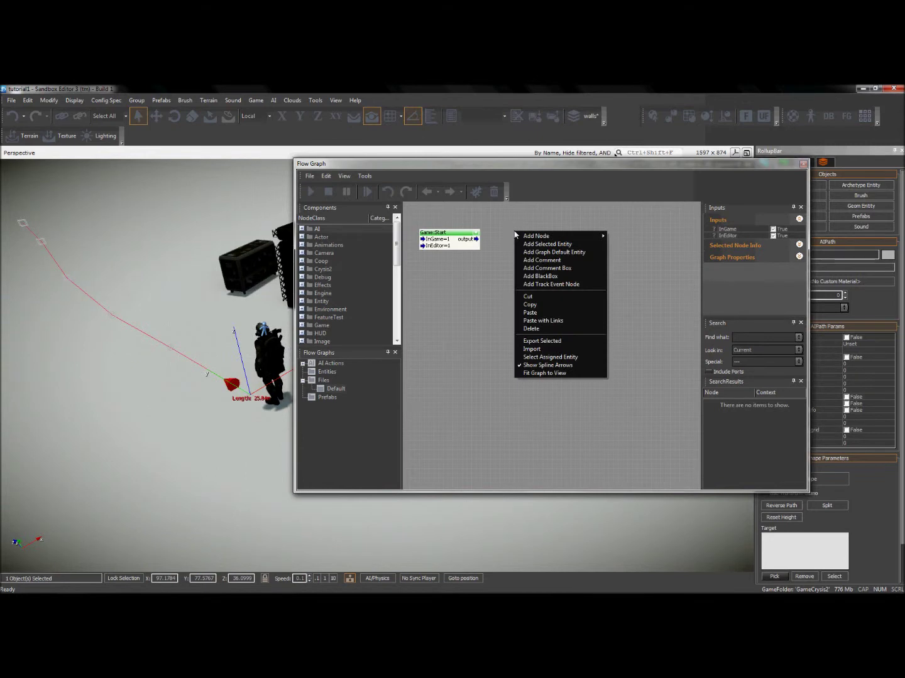
mouse_move(537, 239)
mouse_move(614, 239)
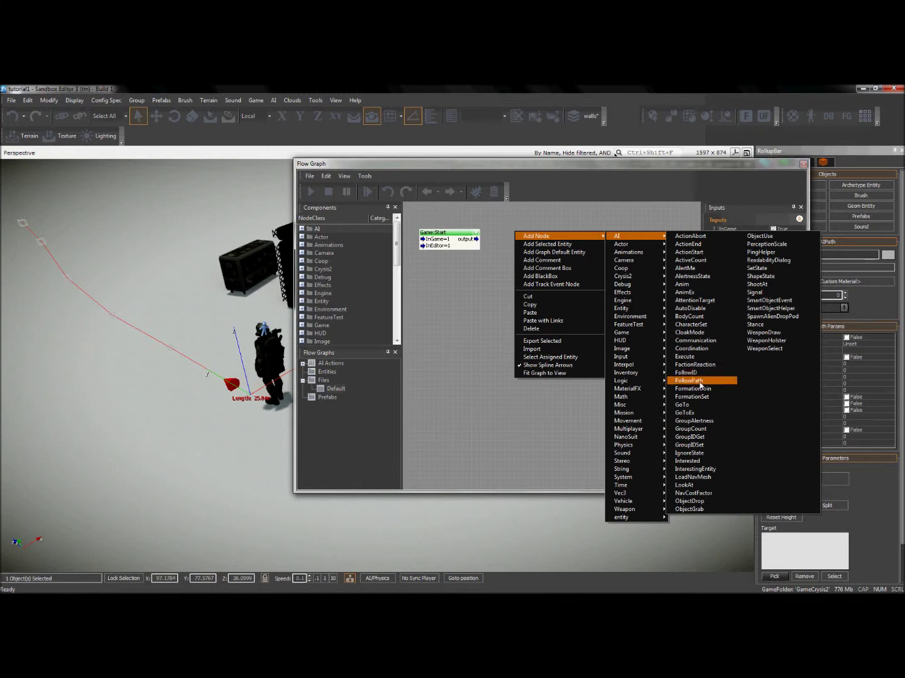
left_click(708, 385)
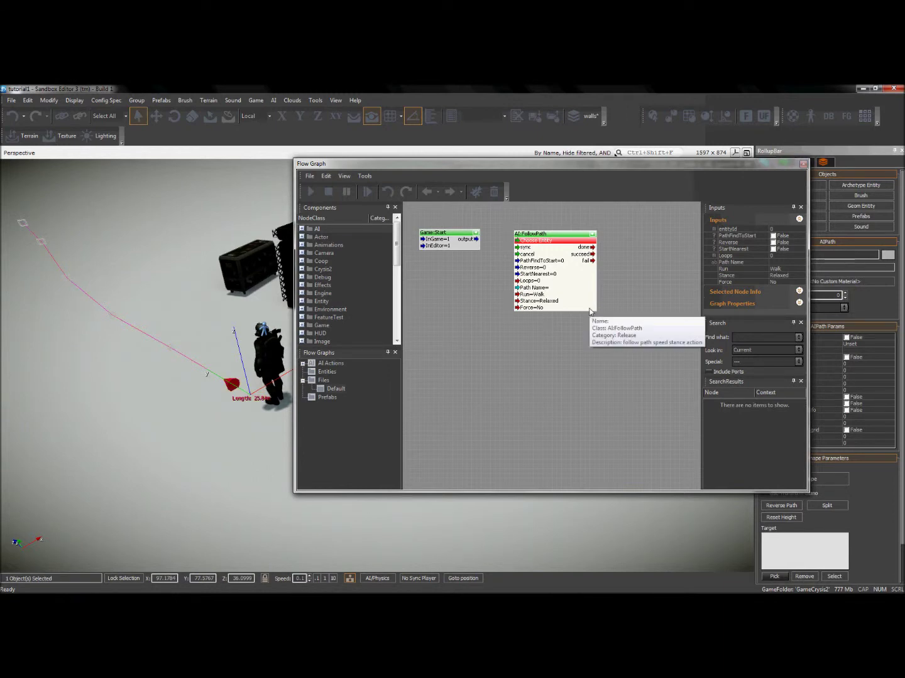
left_click(478, 240)
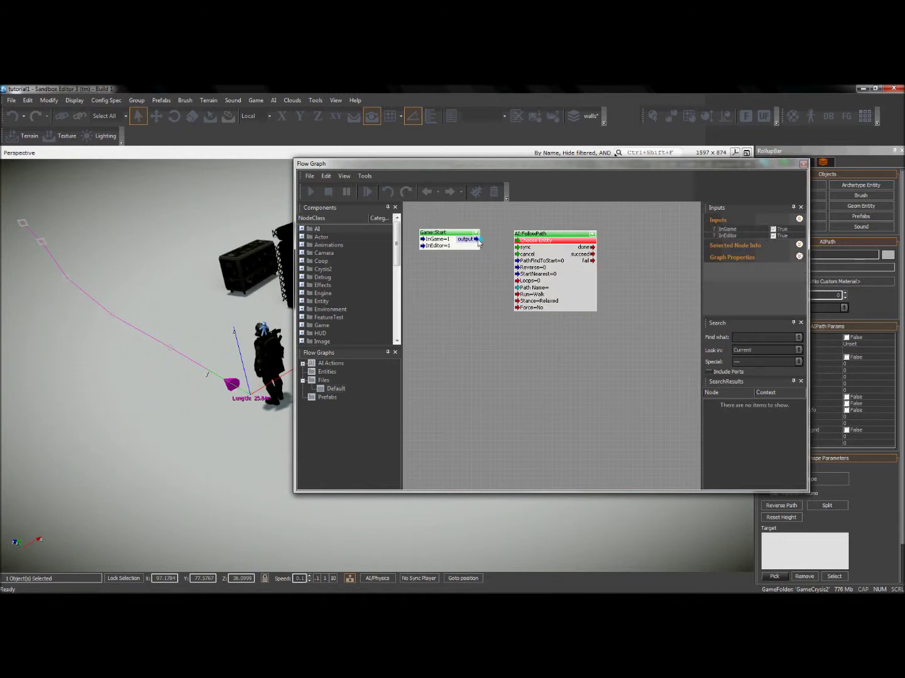
left_click_drag(484, 243, 517, 247)
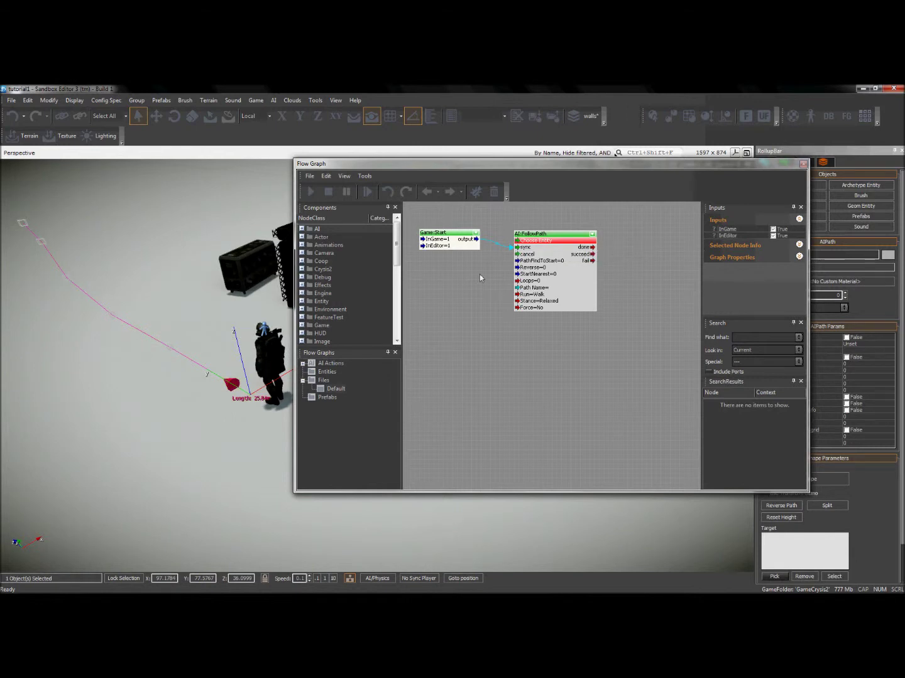
Select the soldier in the viewport and assign it as the AI:FollowPath node's entity
left_click(553, 241)
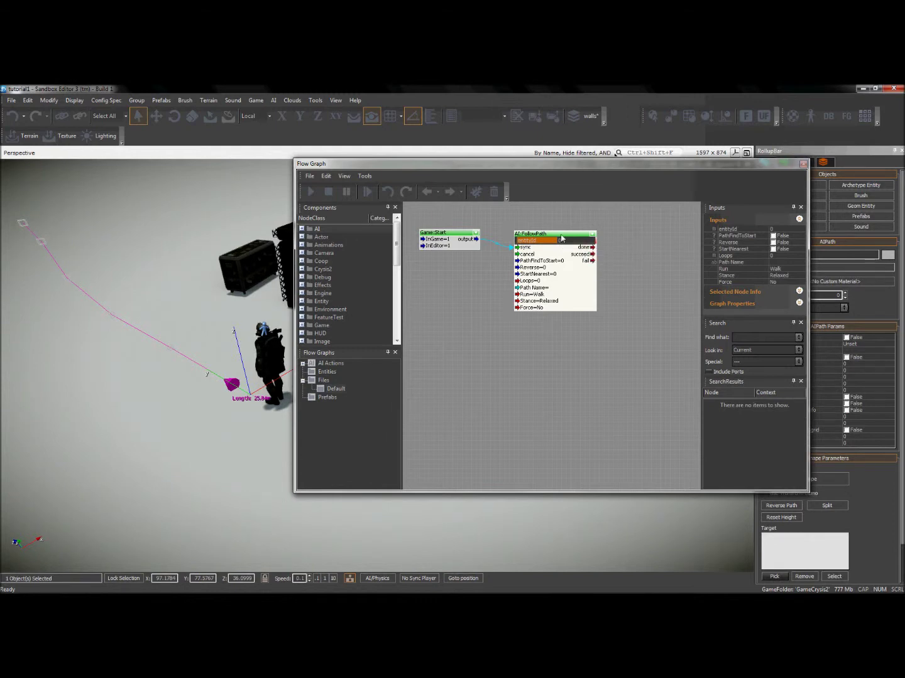
right_click(562, 241)
left_click(585, 252)
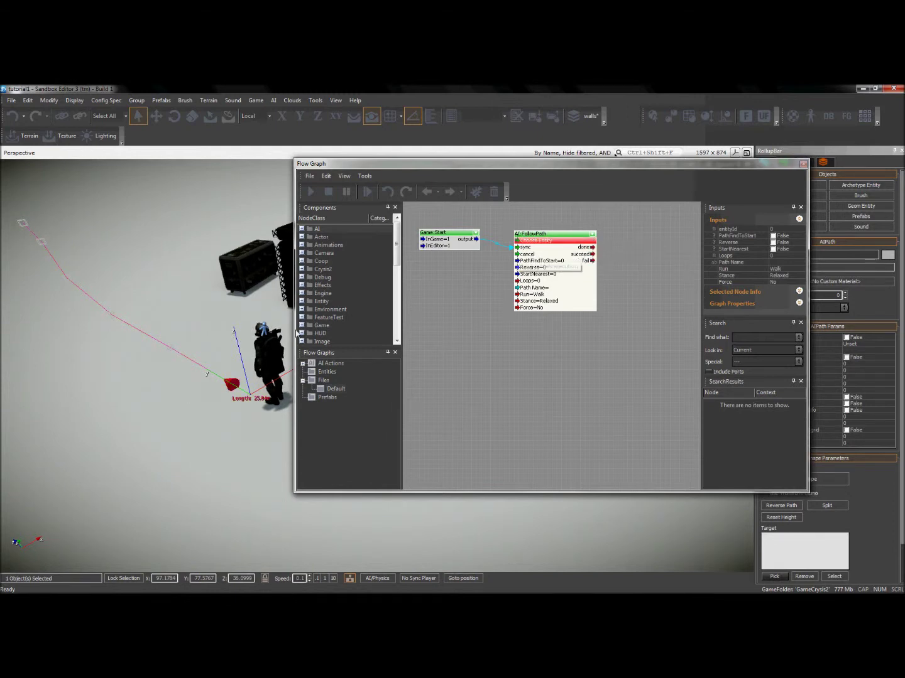
left_click(272, 348)
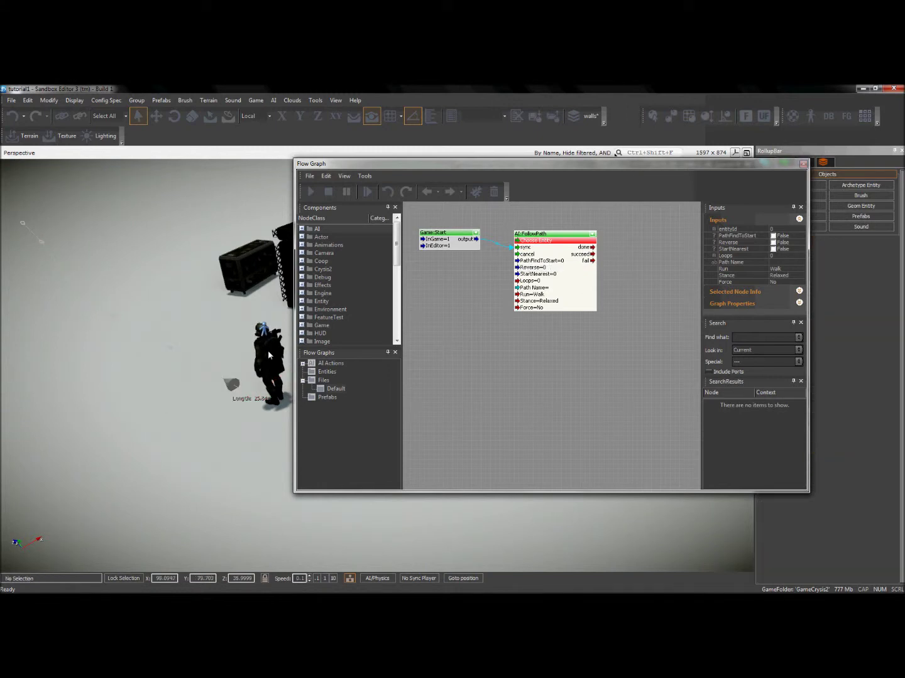
left_click(266, 345)
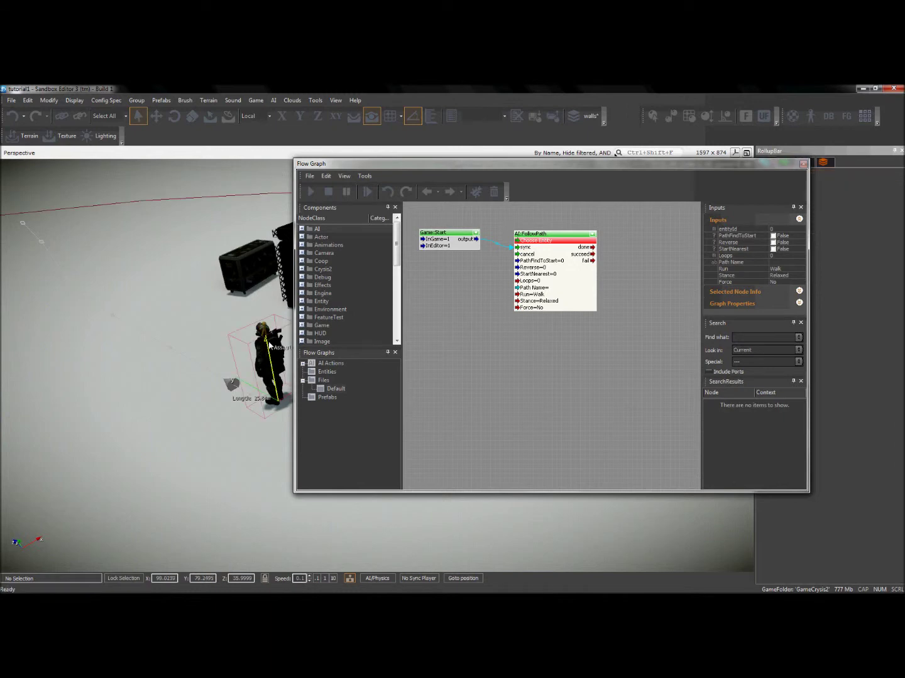
left_click(268, 344)
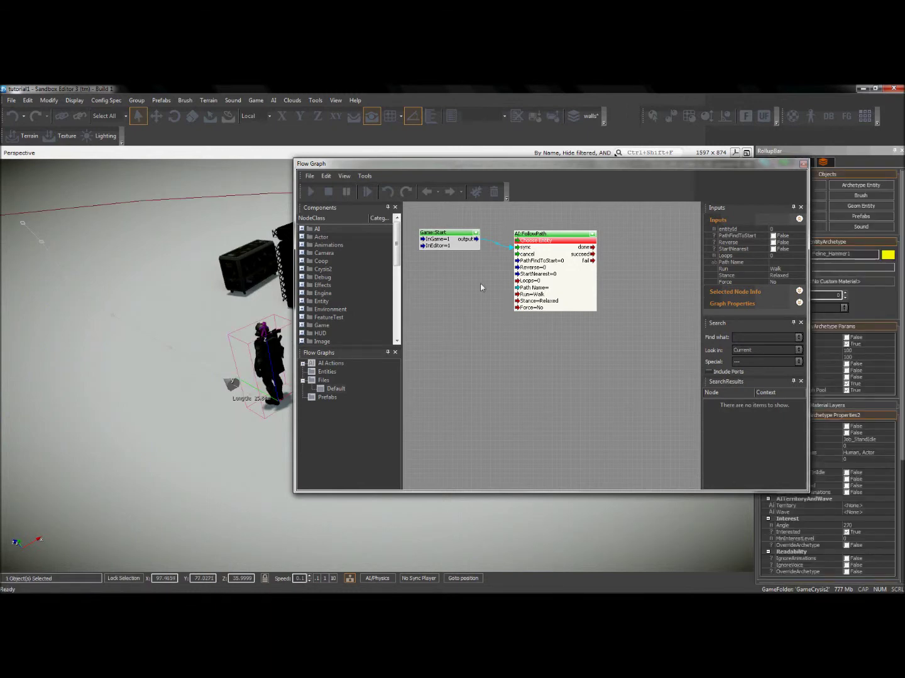
right_click(546, 242)
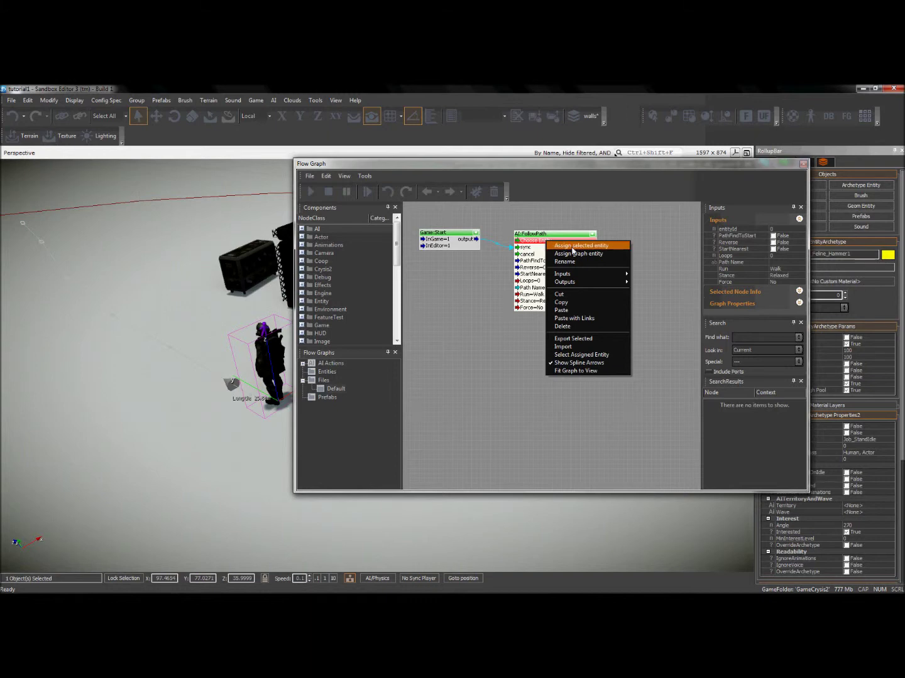
left_click(572, 246)
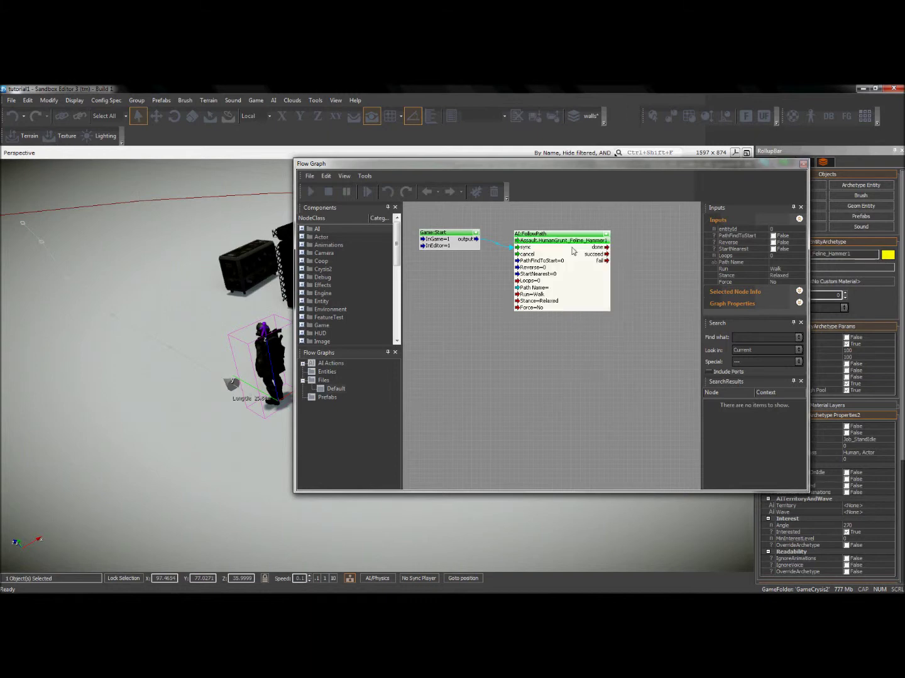
Set the AI:FollowPath node's Path Name input to AIPath1
left_click(776, 262)
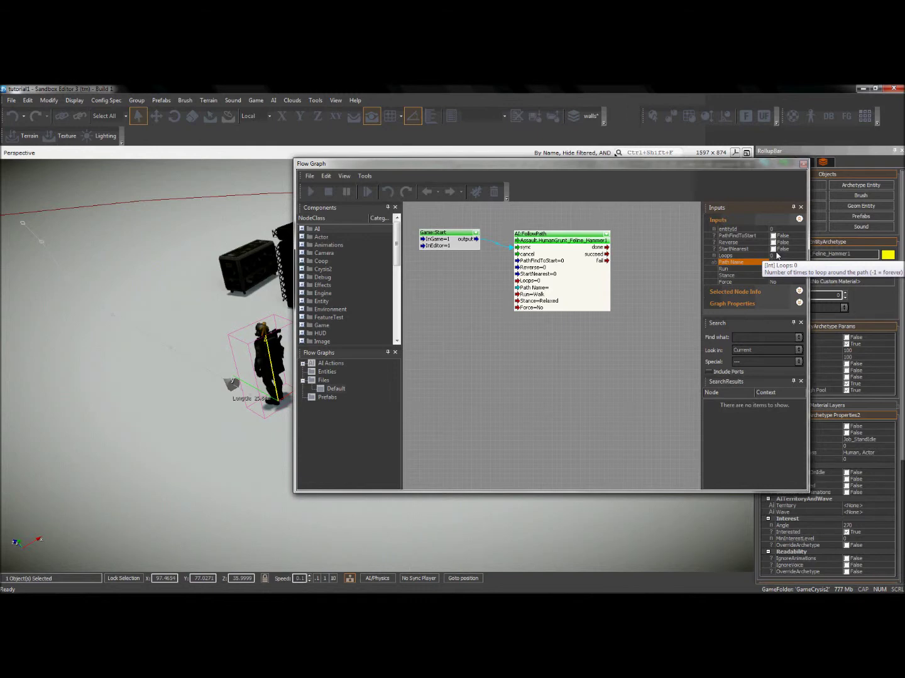
left_click(785, 265)
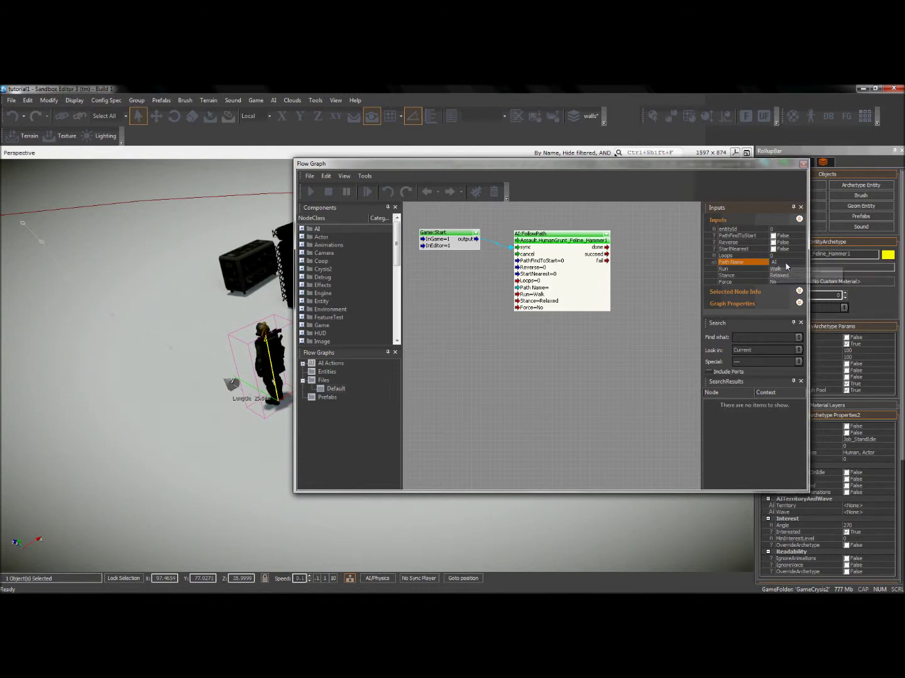
type("Pa")
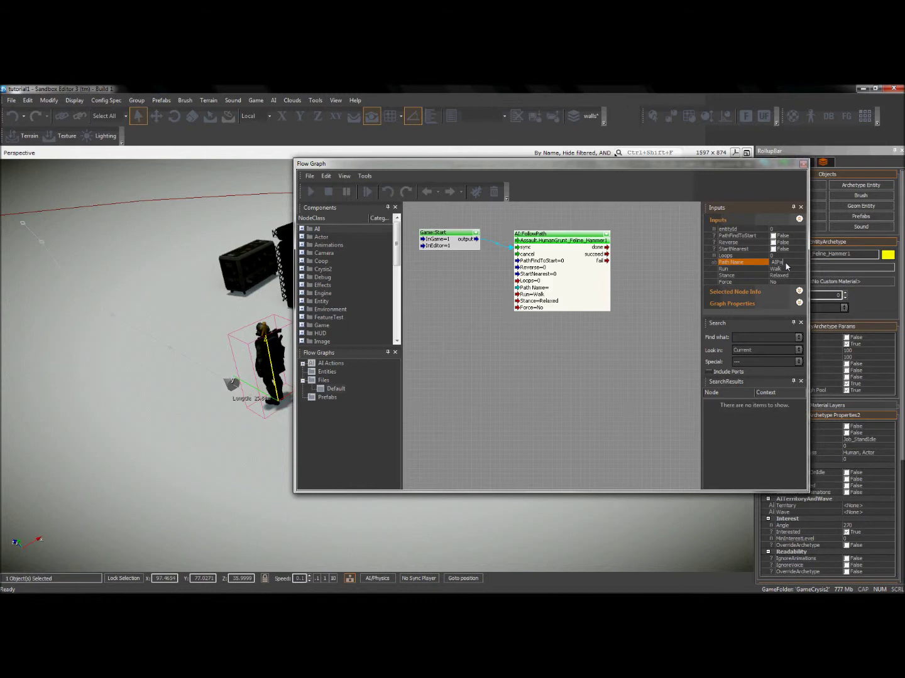
type("th1")
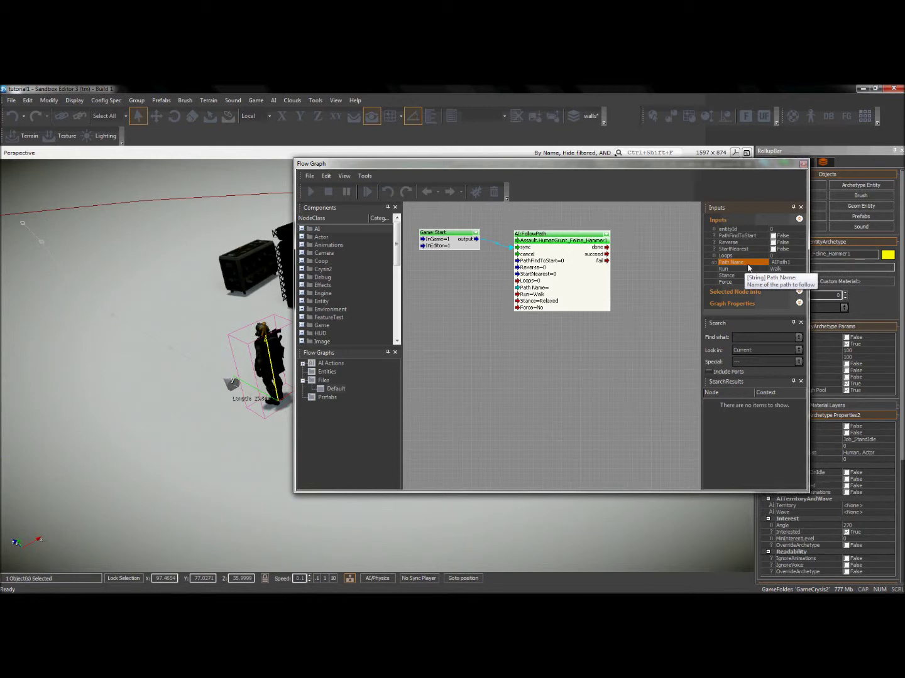
key("Return")
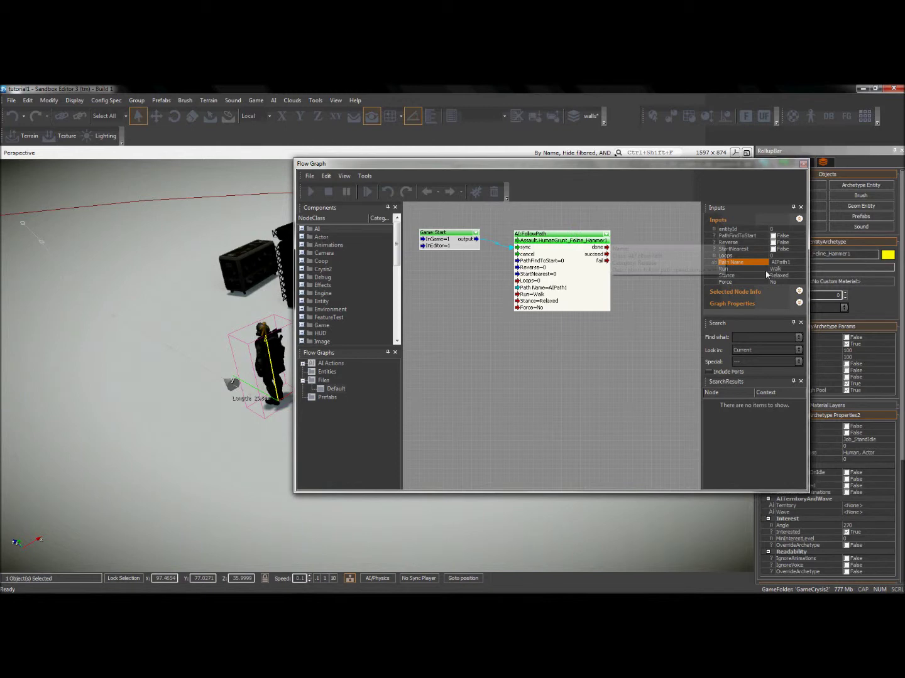
Set the AI:FollowPath node's Run input to Run
left_click(799, 270)
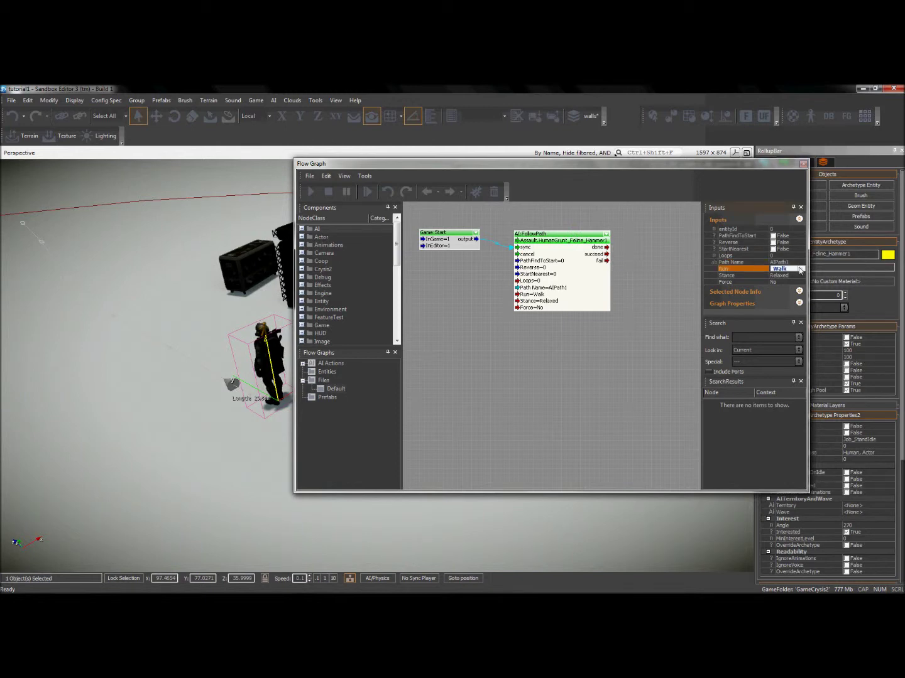
left_click(800, 268)
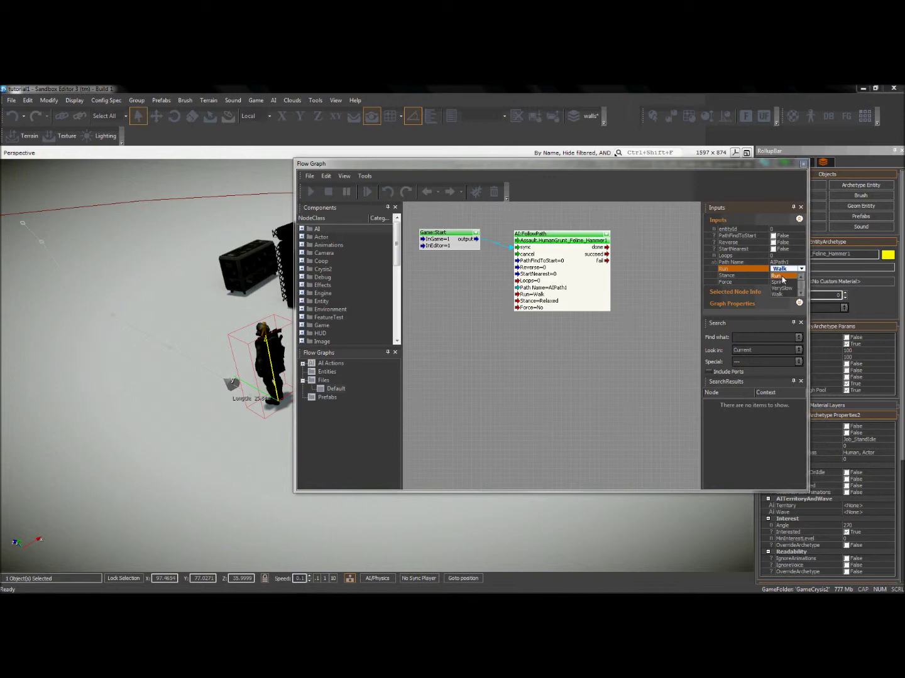
left_click(777, 275)
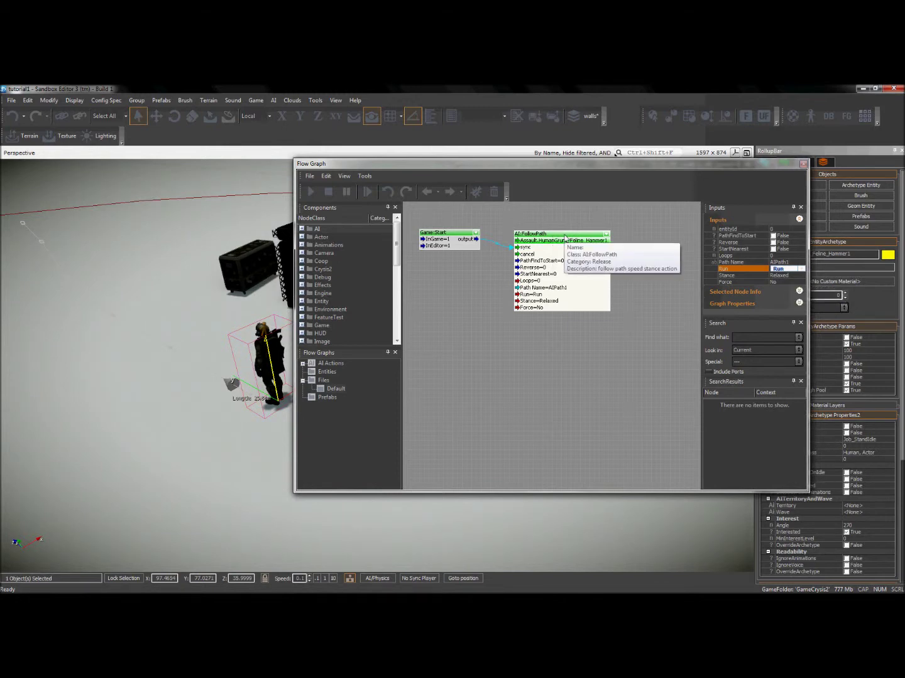
Move the Flow Graph window clear of the viewport and briefly run the AI/Physics simulation to test the soldier's path following
left_click_drag(563, 164, 687, 186)
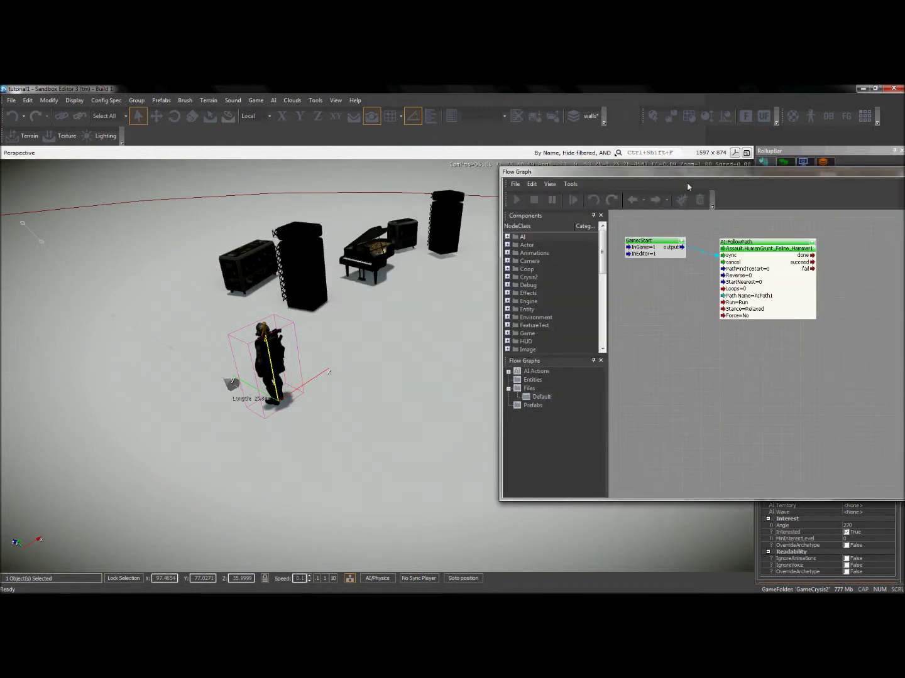
left_click(376, 579)
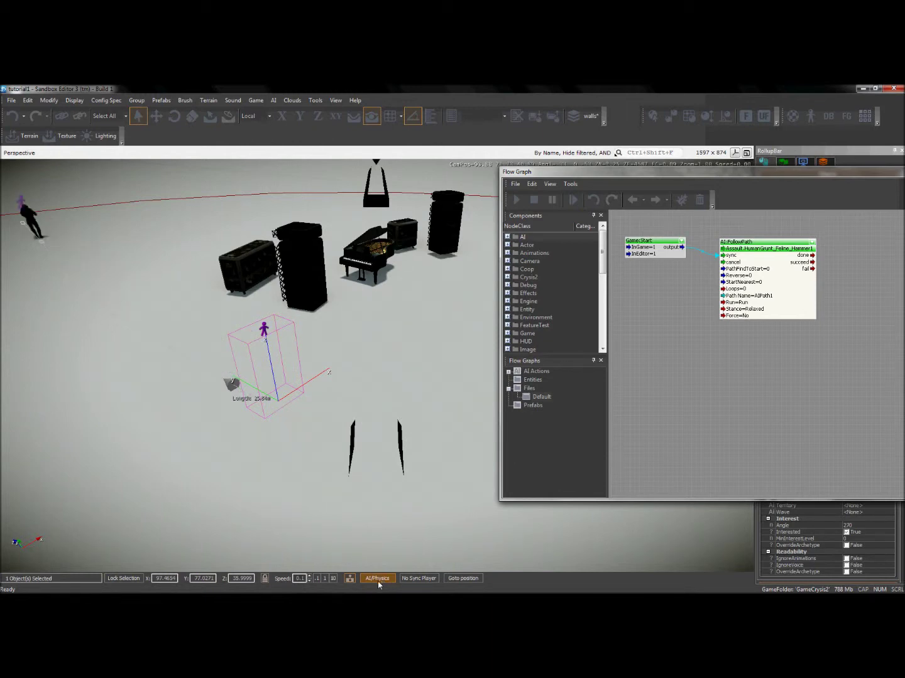
left_click(378, 581)
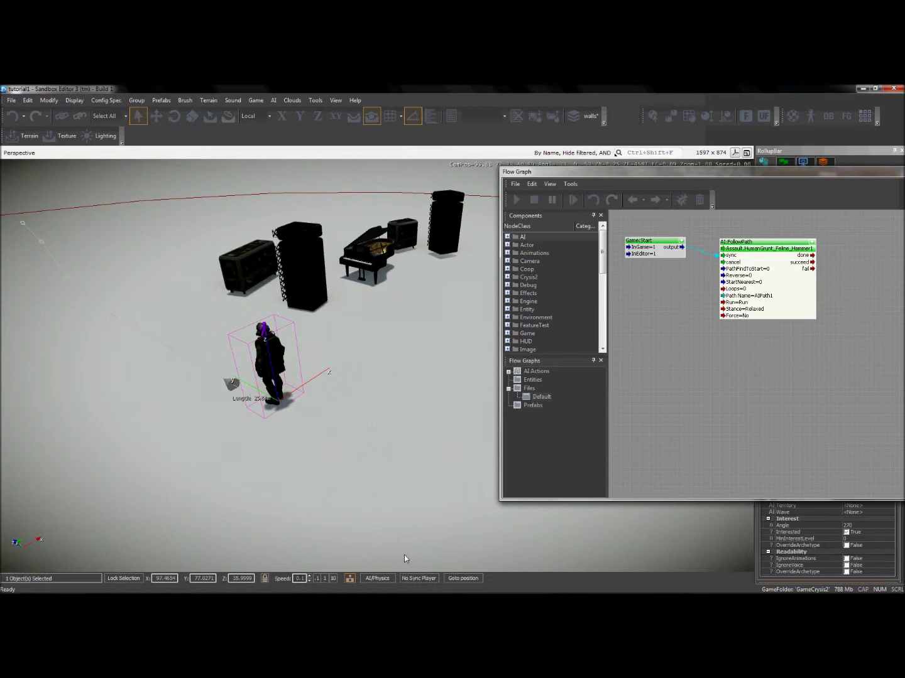
left_click_drag(522, 171, 342, 195)
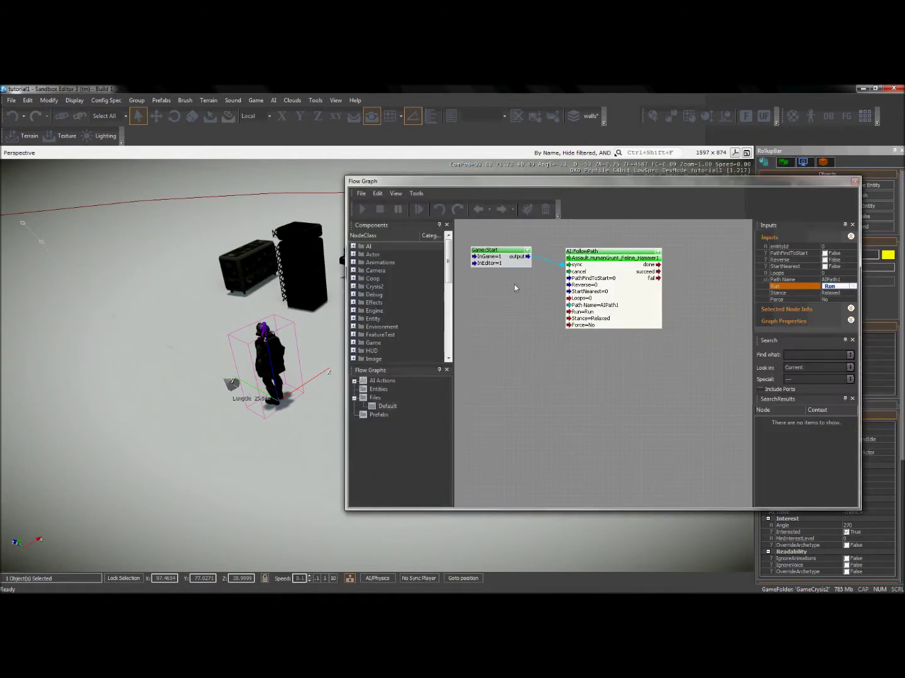